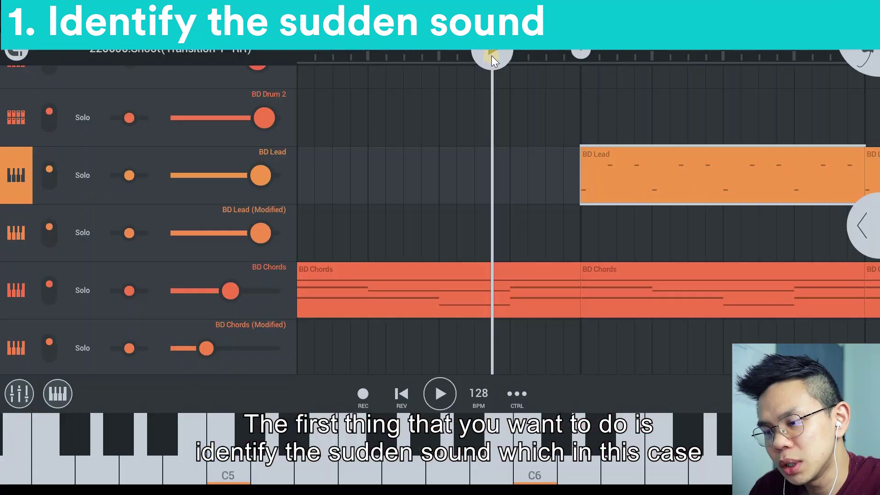
- Highlight the first bar of the BD Lead clip on the timeline, solo the BD Lead track and play it
{"action": "left_click_drag", "start_coordinate": [492, 56], "coordinate": [505, 47]}
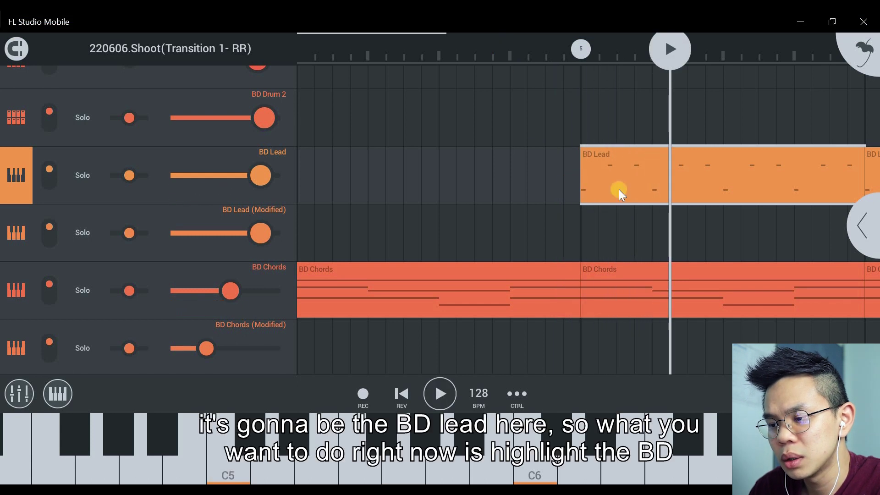
{"action": "left_click_drag", "start_coordinate": [551, 53], "coordinate": [656, 31]}
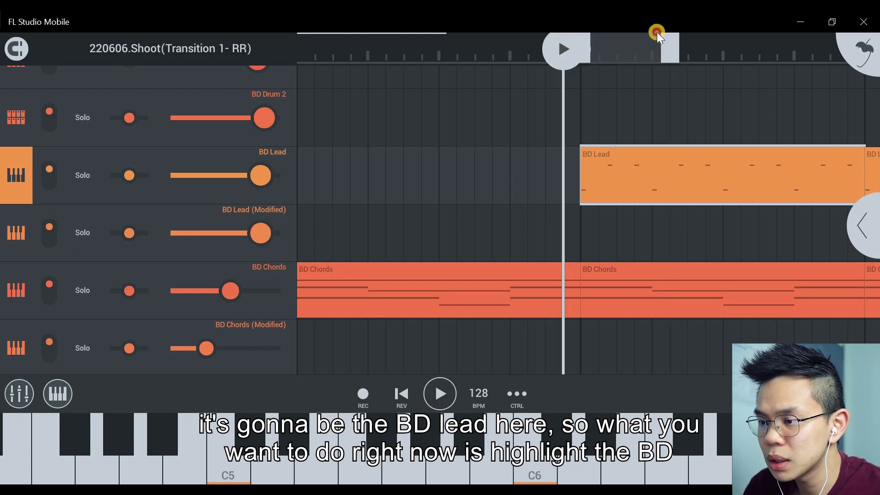
{"action": "left_click", "coordinate": [78, 174]}
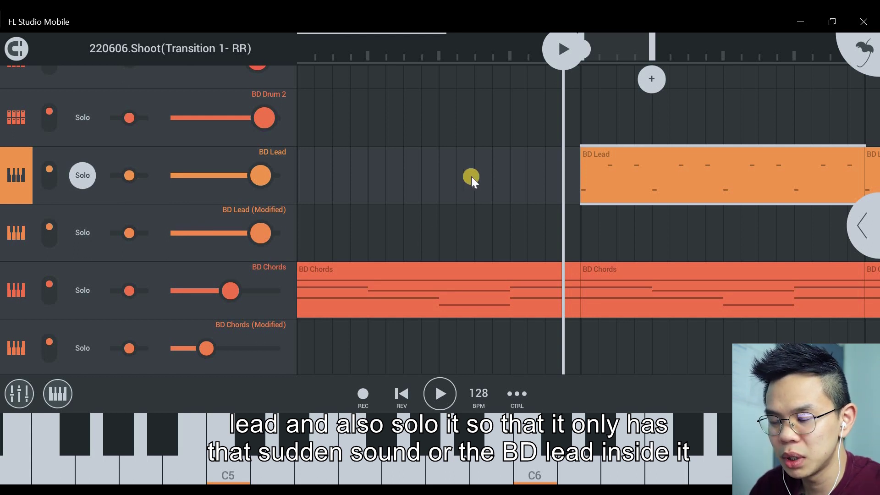
{"action": "key", "text": "space"}
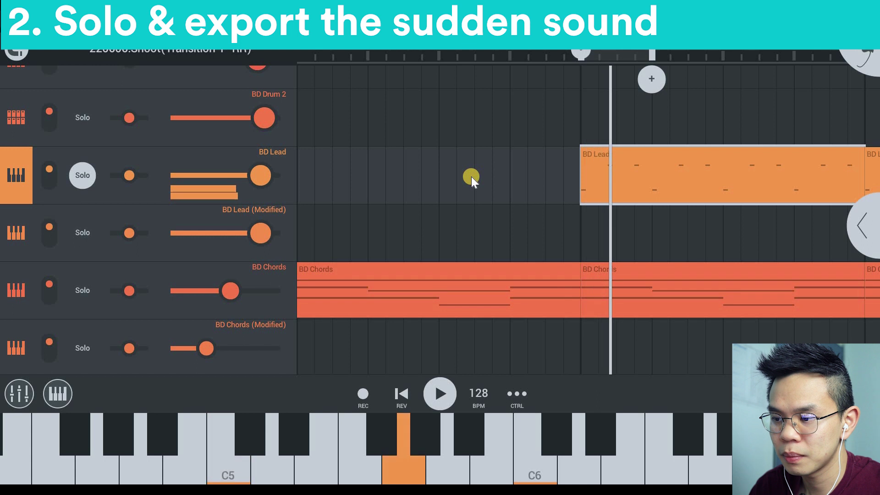
- Set up an MP3 export of the project under the file name 220606.RR Sudden Sound
{"action": "key", "text": "Escape"}
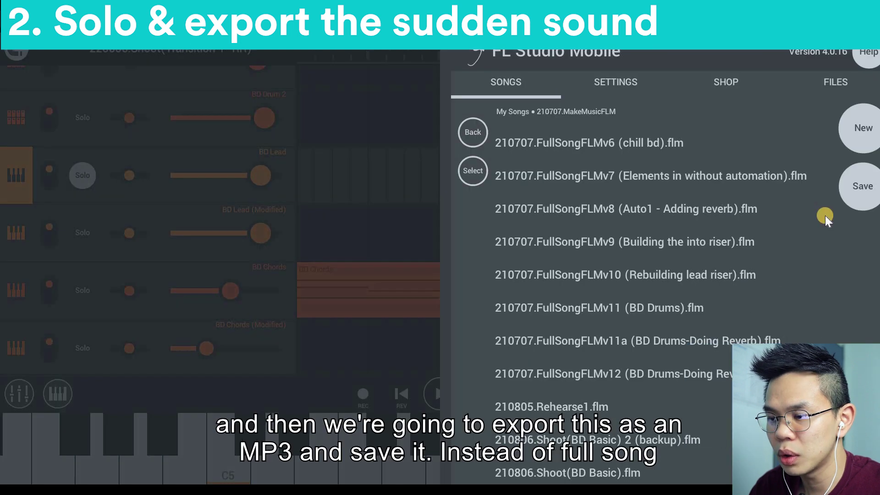
{"action": "left_click", "coordinate": [852, 186]}
{"action": "left_click", "coordinate": [535, 273]}
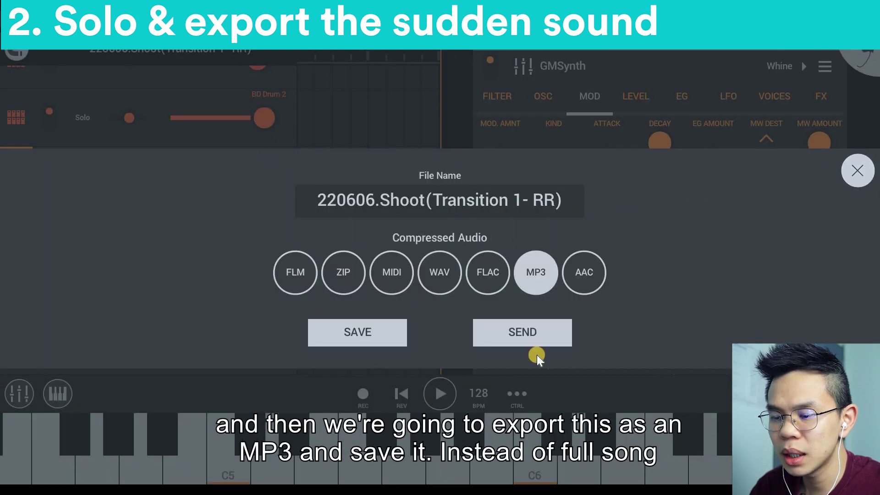
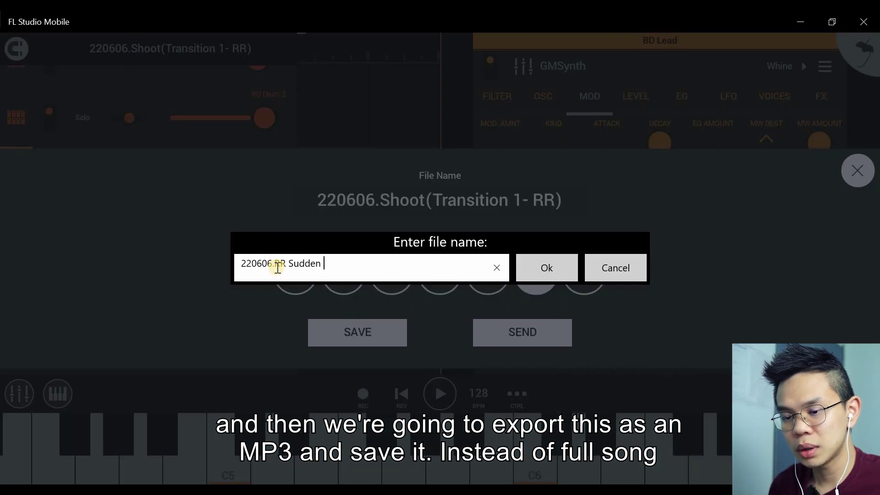
{"action": "left_click", "coordinate": [542, 265]}
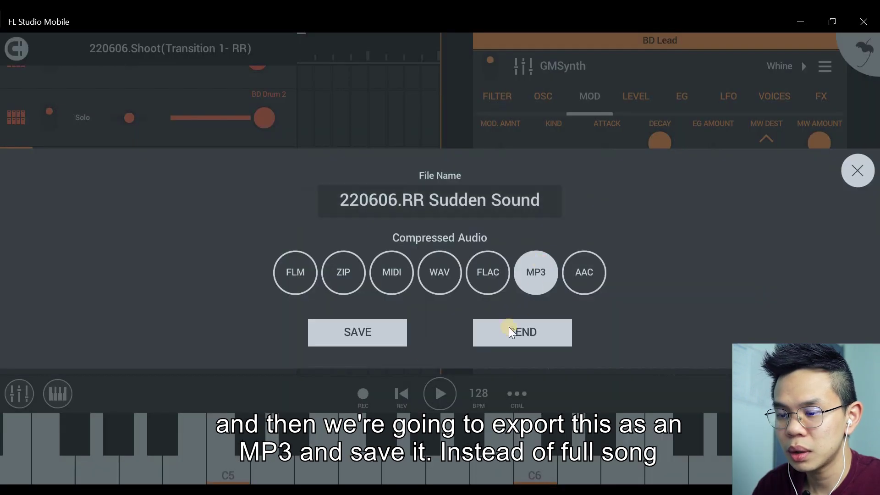
{"action": "left_click", "coordinate": [376, 330]}
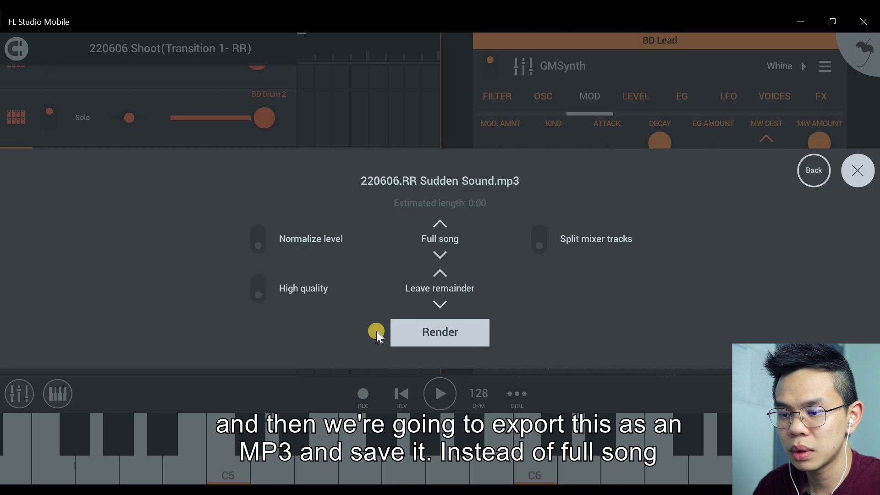
- Render only the highlighted selection in high quality and dismiss the completion notice
{"action": "left_click", "coordinate": [434, 247]}
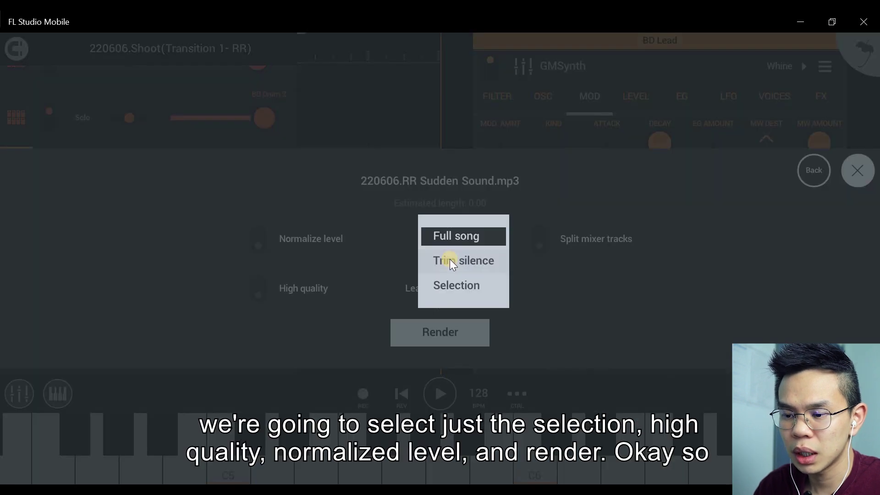
{"action": "left_click", "coordinate": [454, 286]}
{"action": "left_click", "coordinate": [258, 289]}
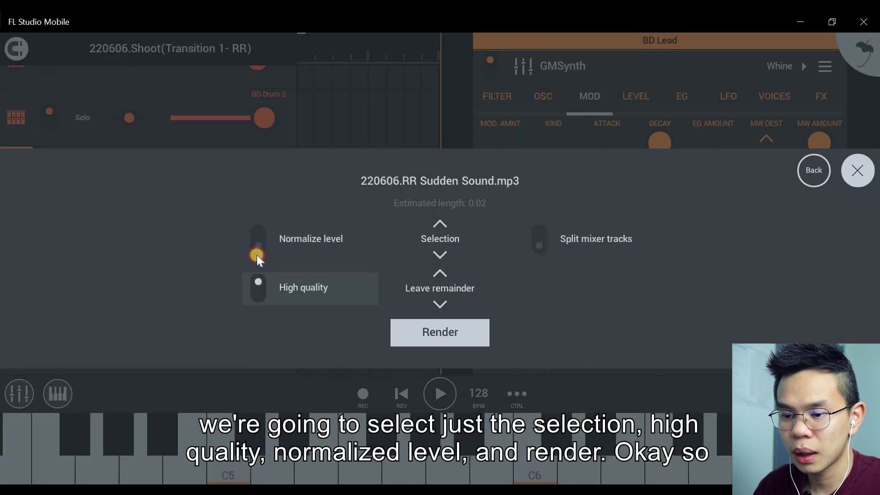
{"action": "left_click", "coordinate": [256, 228]}
{"action": "left_click", "coordinate": [257, 226]}
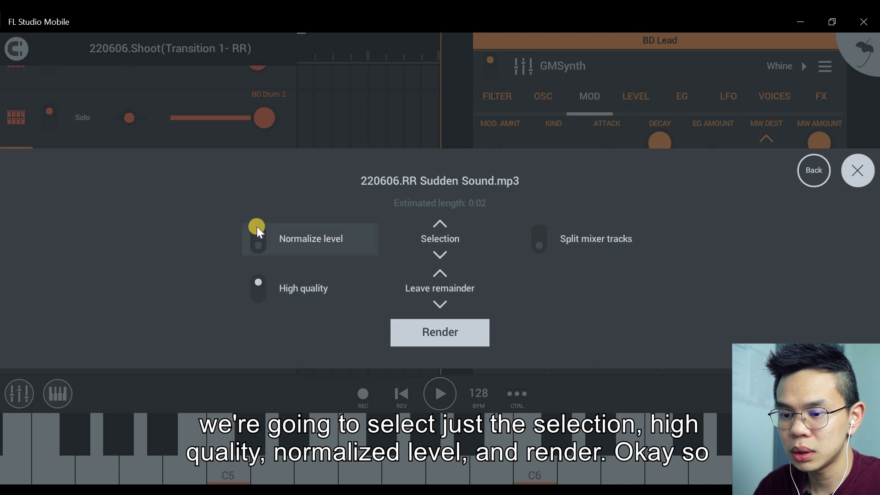
{"action": "left_click", "coordinate": [457, 331]}
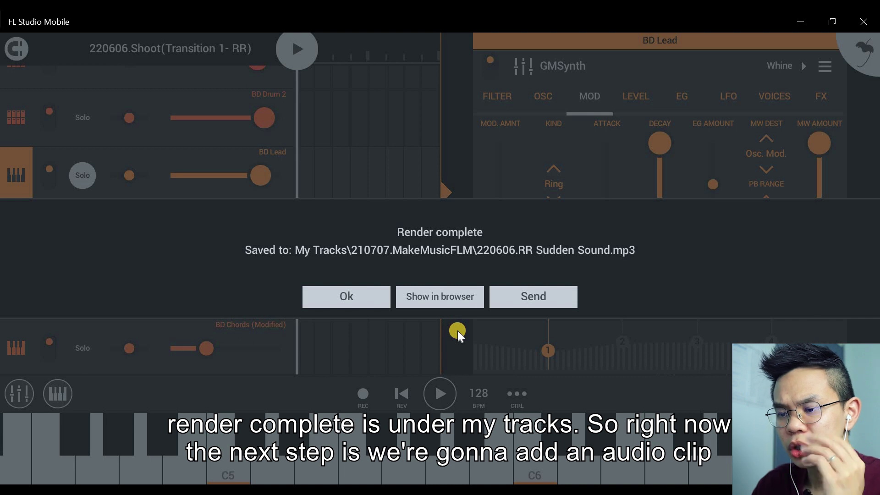
{"action": "left_click", "coordinate": [367, 298]}
- Add an audio clip channel below BD Bass and load 220606.RR Sudden Sound.mp3 from My Tracks into it
{"action": "scroll", "coordinate": [374, 224], "scroll_direction": "down", "scroll_amount": 2}
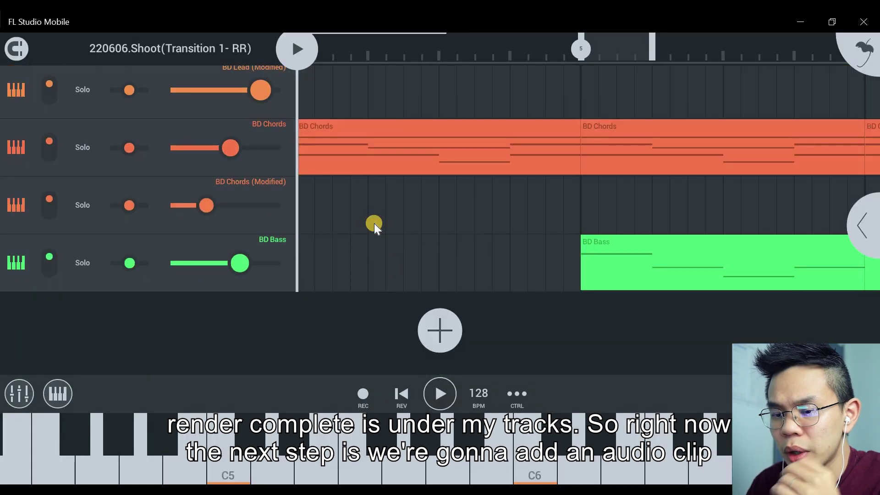
{"action": "left_click", "coordinate": [425, 327]}
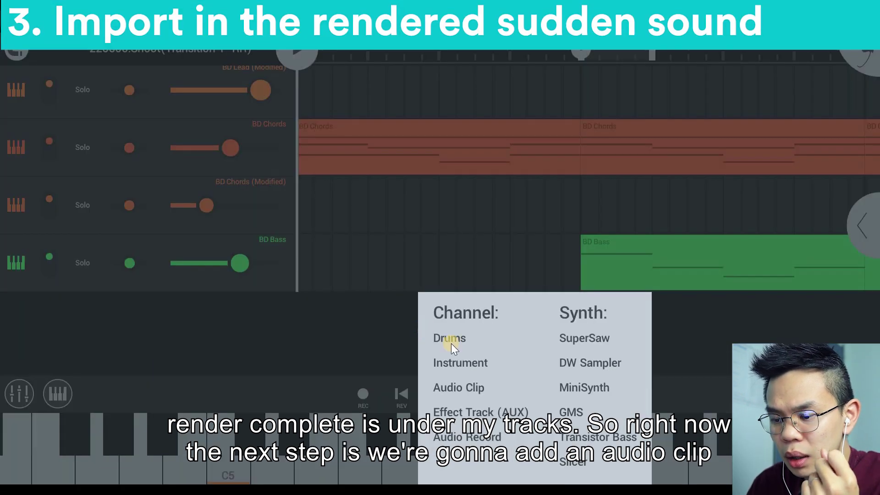
{"action": "left_click", "coordinate": [462, 387]}
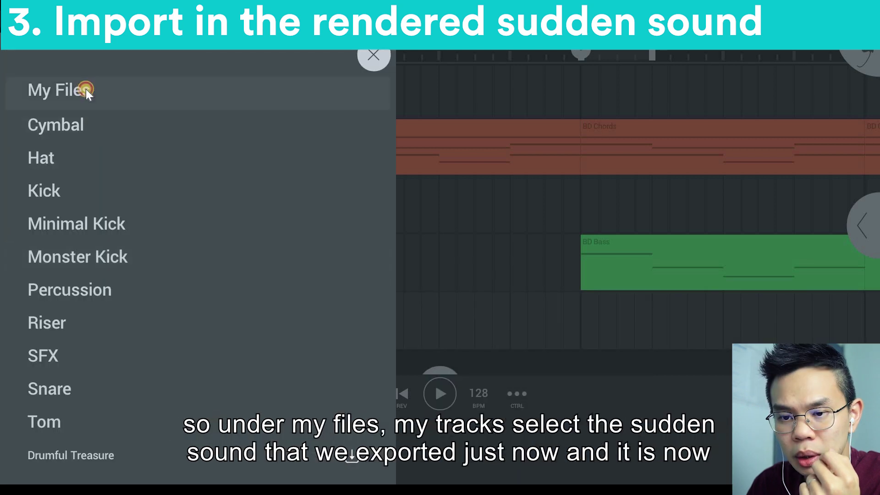
{"action": "left_click", "coordinate": [85, 89]}
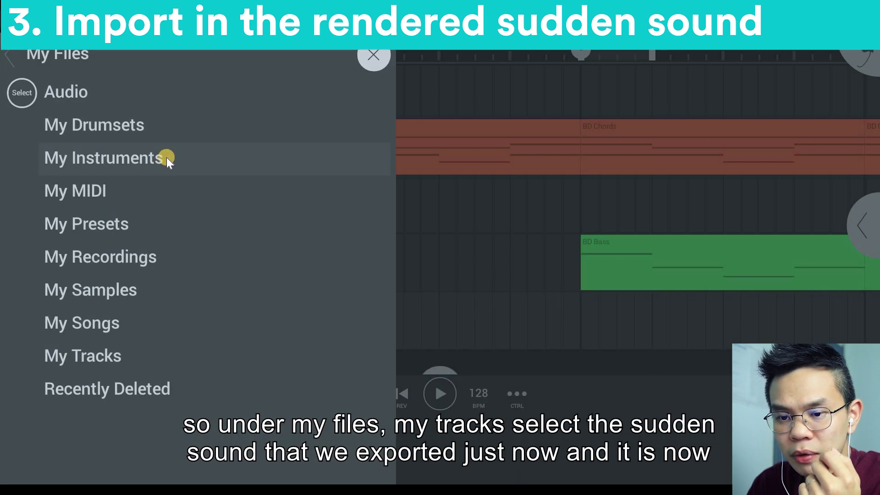
{"action": "left_click", "coordinate": [114, 352]}
{"action": "left_click", "coordinate": [148, 98]}
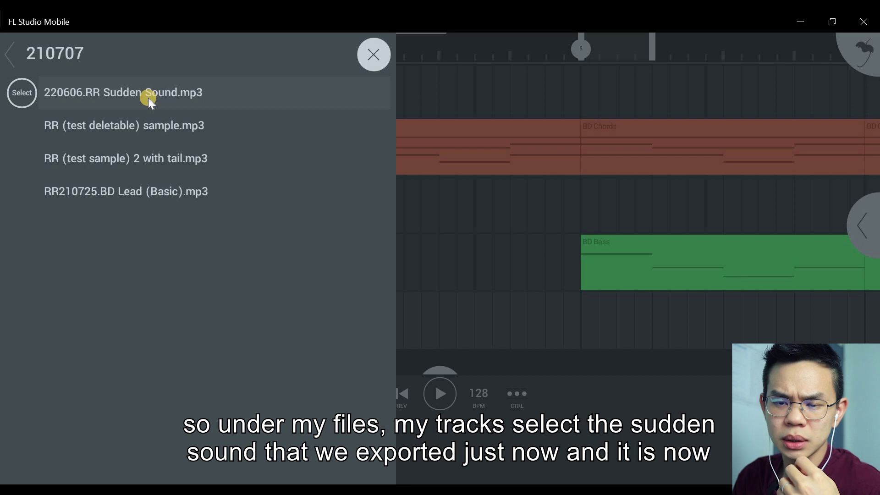
{"action": "left_click", "coordinate": [149, 98]}
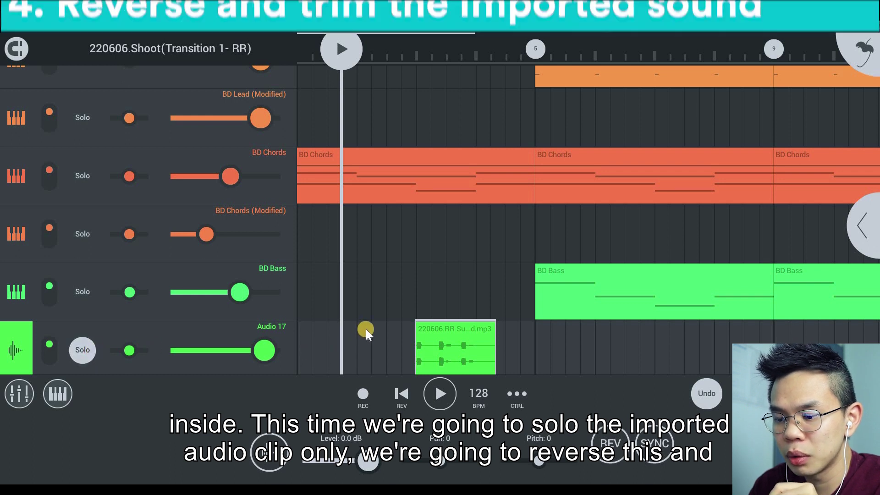
- Reverse the imported sudden sound clip, trim it to a single short sound and place it just before bar 5
{"action": "left_click", "coordinate": [596, 441]}
{"action": "left_click", "coordinate": [407, 348]}
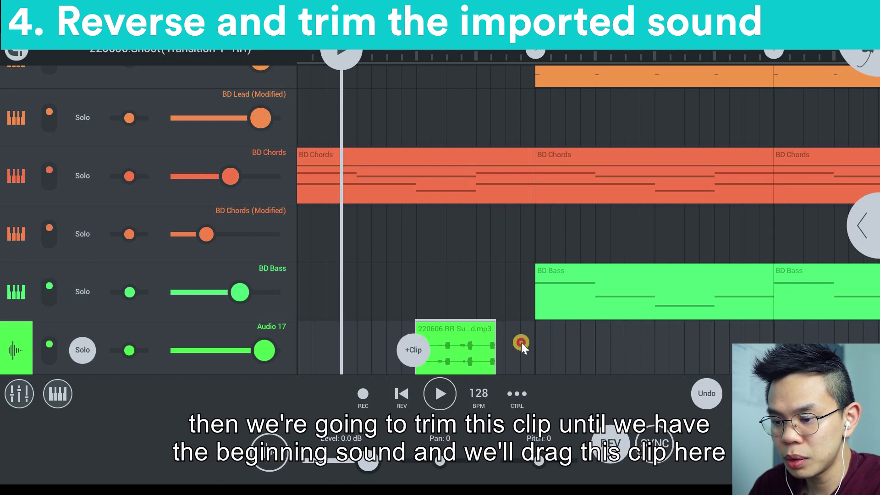
{"action": "left_click", "coordinate": [451, 333]}
{"action": "left_click_drag", "start_coordinate": [410, 348], "coordinate": [478, 361]}
{"action": "left_click_drag", "start_coordinate": [494, 331], "coordinate": [534, 336]}
- Highlight a range of a few bars around the trimmed reversed clip and play it back
{"action": "left_click_drag", "start_coordinate": [528, 52], "coordinate": [788, 56]}
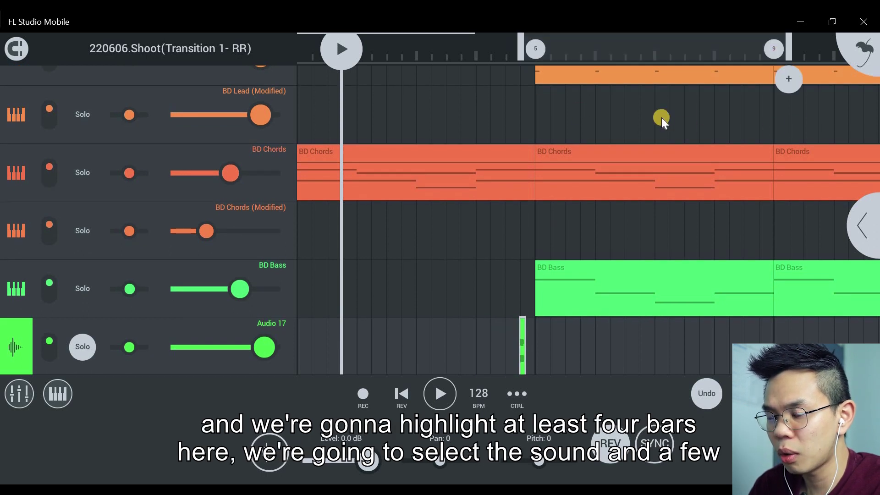
{"action": "left_click_drag", "start_coordinate": [355, 280], "coordinate": [36, 189]}
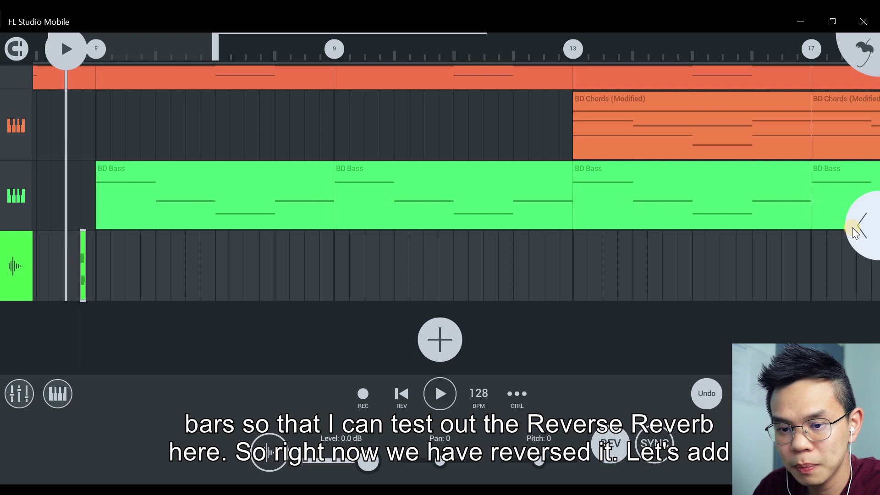
{"action": "key", "text": "space"}
{"action": "key", "text": "space"}
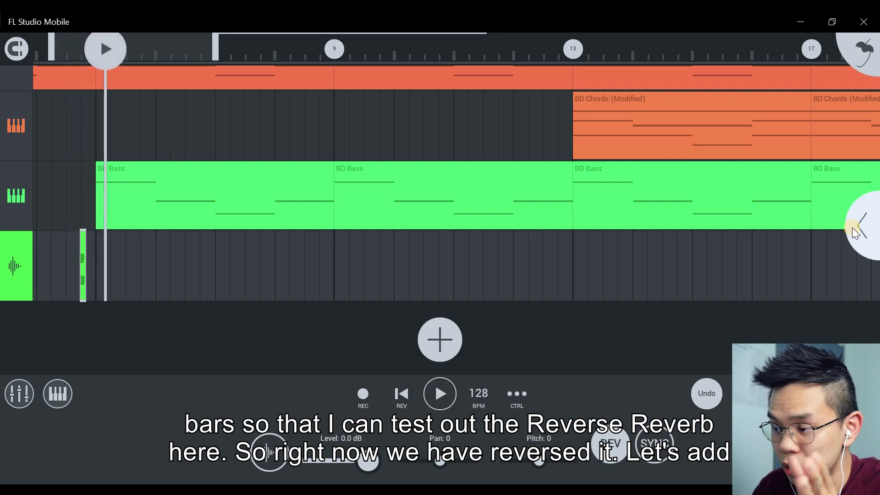
- Add FX Reverb 2 to the imported audio track with Decay at 20.0 s and Wet at 125%
{"action": "left_click", "coordinate": [853, 228]}
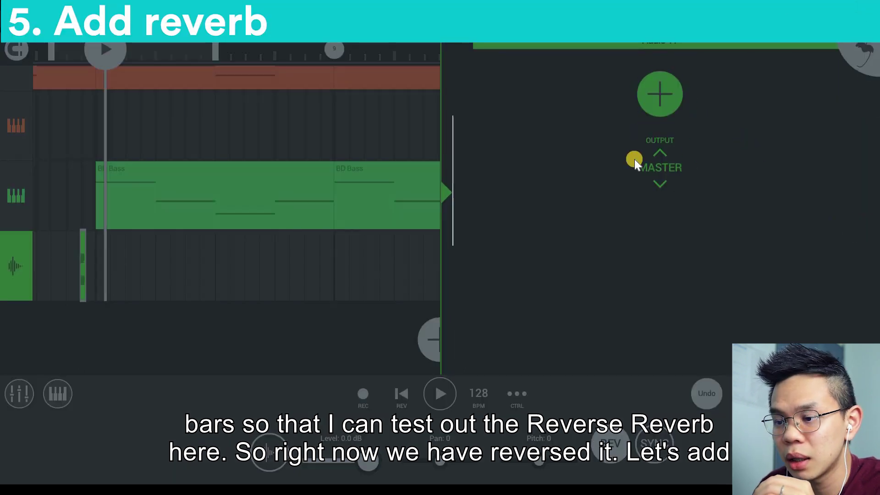
{"action": "left_click", "coordinate": [495, 169]}
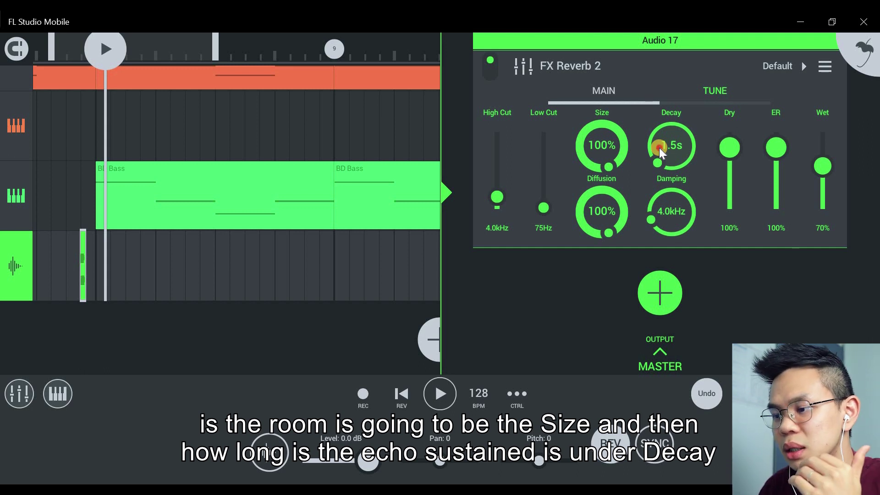
{"action": "left_click_drag", "start_coordinate": [660, 148], "coordinate": [698, 41]}
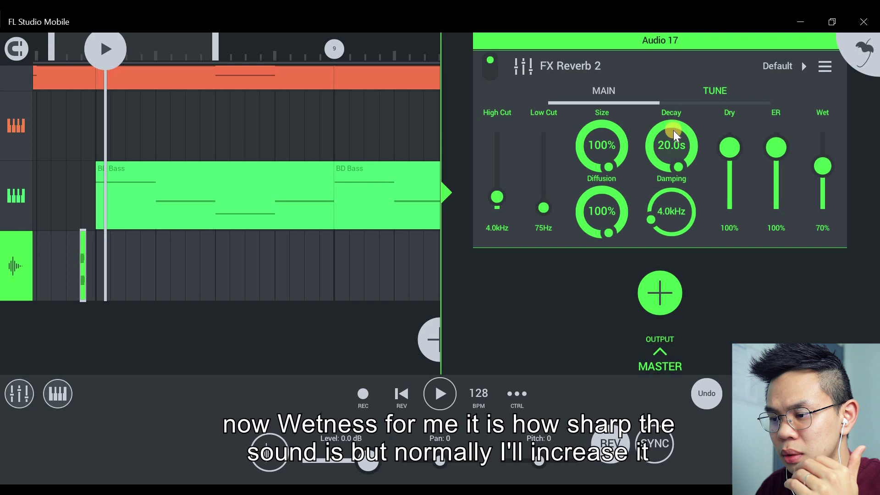
{"action": "mouse_move", "coordinate": [823, 166]}
{"action": "left_mouse_down"}
{"action": "mouse_move", "coordinate": [822, 133]}
{"action": "mouse_move", "coordinate": [824, 158]}
{"action": "left_mouse_up"}
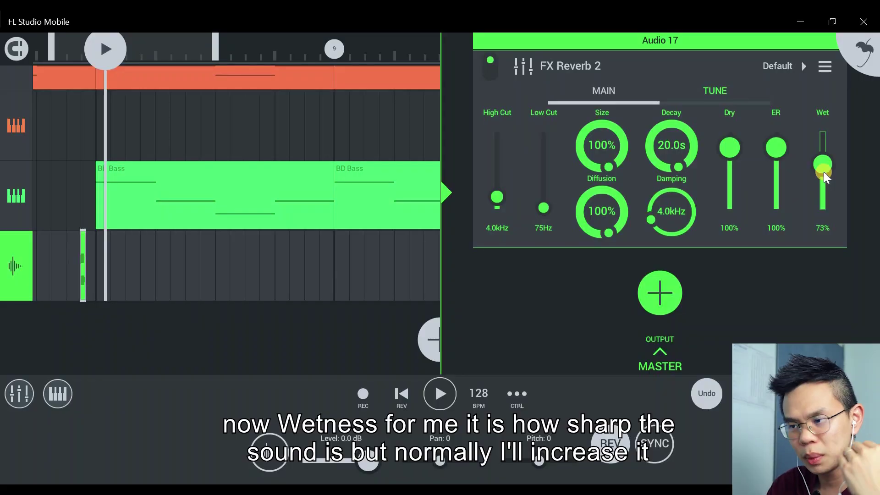
{"action": "left_click_drag", "start_coordinate": [824, 177], "coordinate": [824, 112]}
- Return the playhead to the start of the highlighted range and listen to the clip with reverb
{"action": "left_click", "coordinate": [123, 61]}
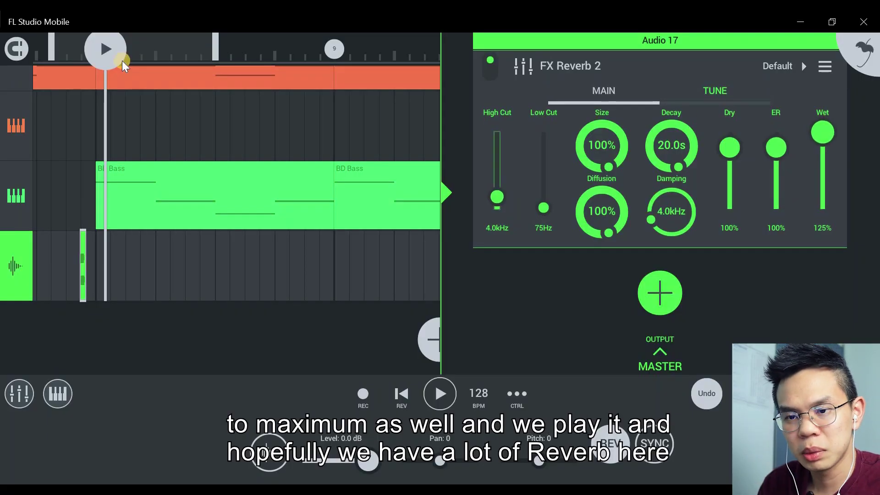
{"action": "left_click_drag", "start_coordinate": [123, 61], "coordinate": [48, 46]}
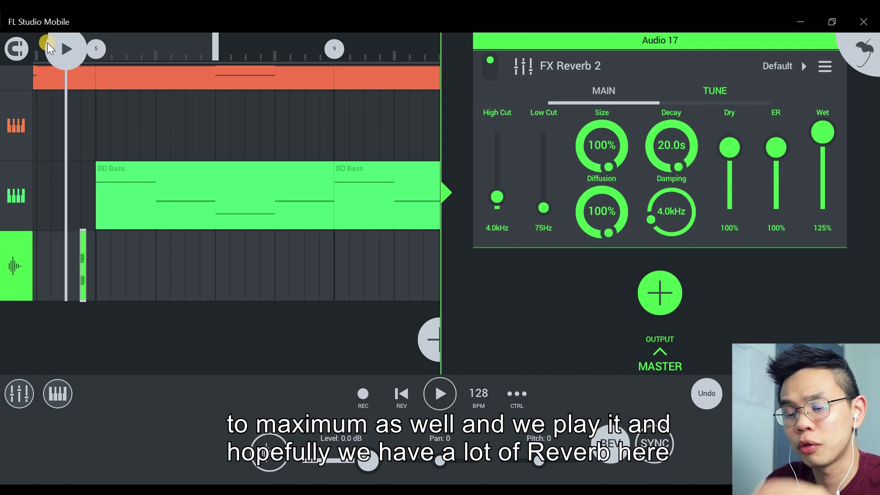
{"action": "left_click", "coordinate": [47, 45]}
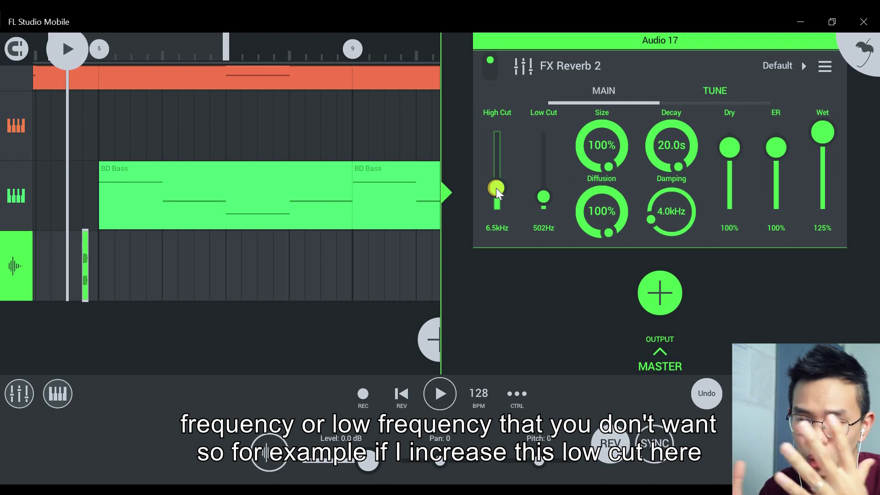
- Try the reverb's Low Cut at 2820 Hz and listen to the clip
{"action": "left_click_drag", "start_coordinate": [546, 196], "coordinate": [530, 119]}
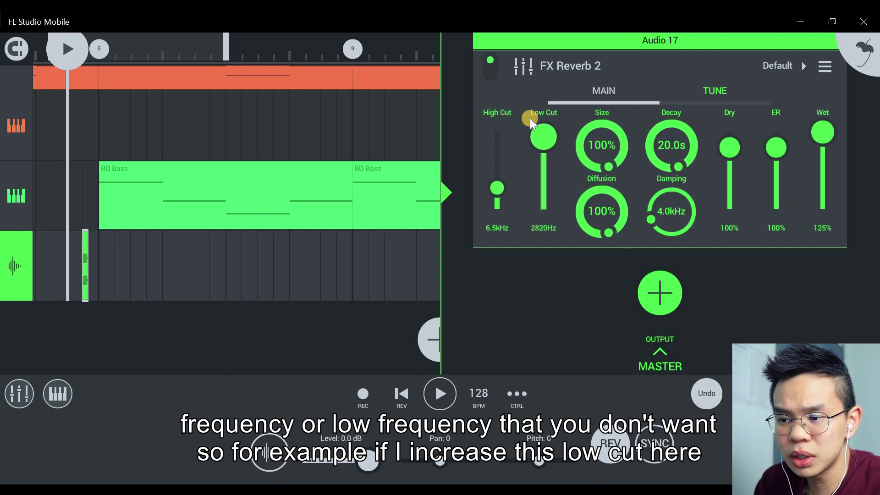
{"action": "left_click", "coordinate": [534, 193]}
{"action": "key", "text": "space"}
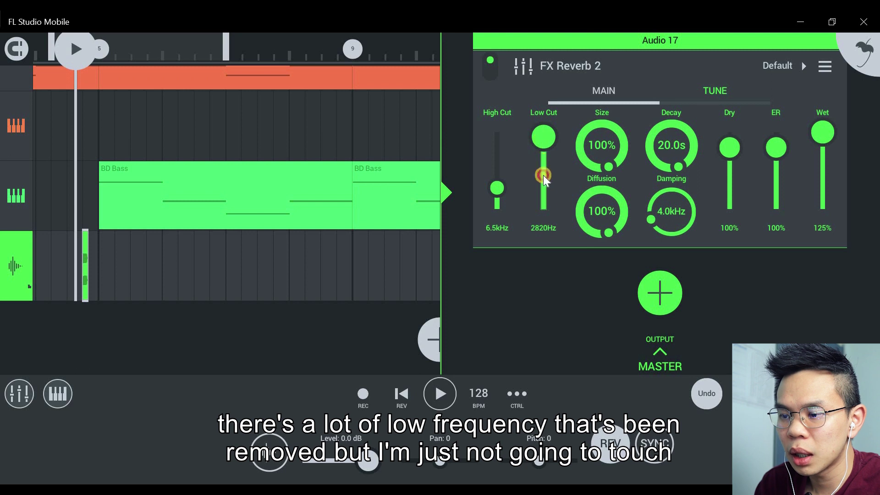
- Set the reverb's Low Cut to 515 Hz and play the highlighted range to check the sound
{"action": "left_click_drag", "start_coordinate": [543, 175], "coordinate": [552, 217]}
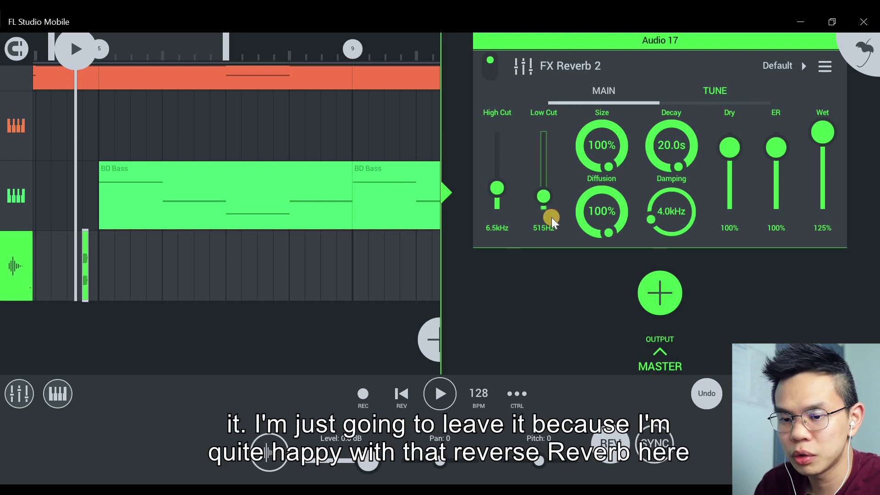
{"action": "key", "text": "space"}
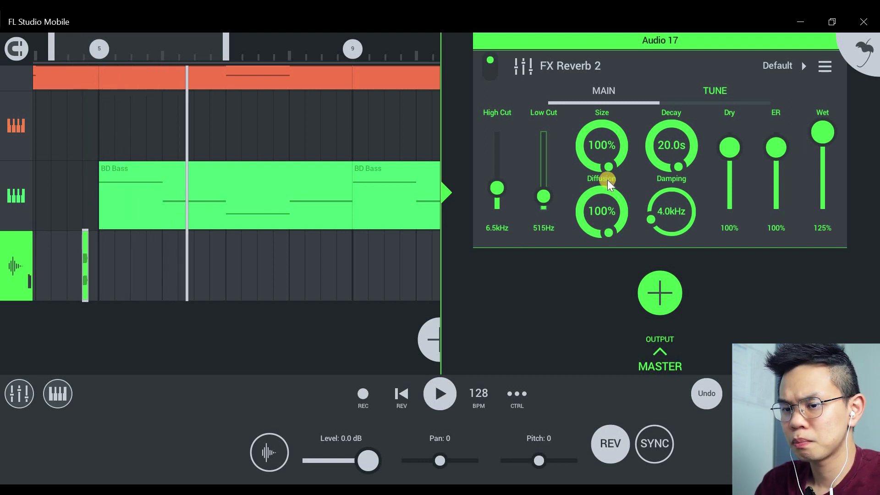
{"action": "left_click", "coordinate": [447, 397]}
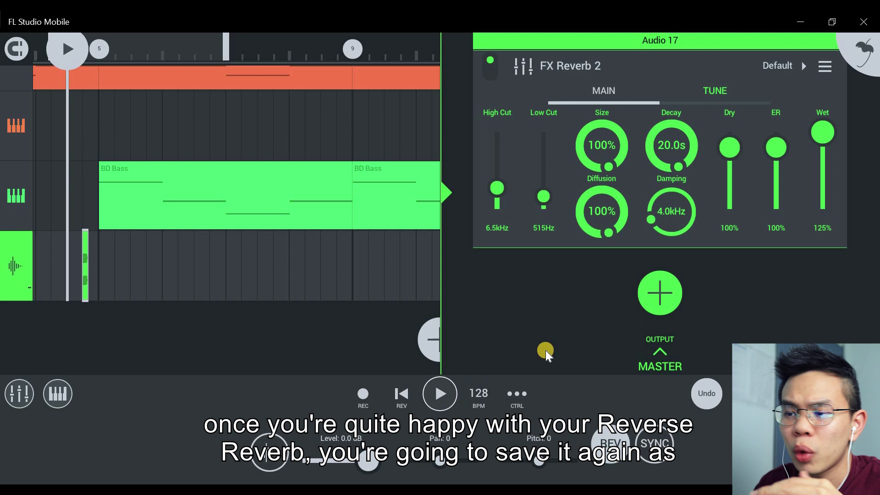
- Start saving the song as an MP3 named 220606 RR2 Sudden sound with reverb
{"action": "left_click", "coordinate": [856, 59]}
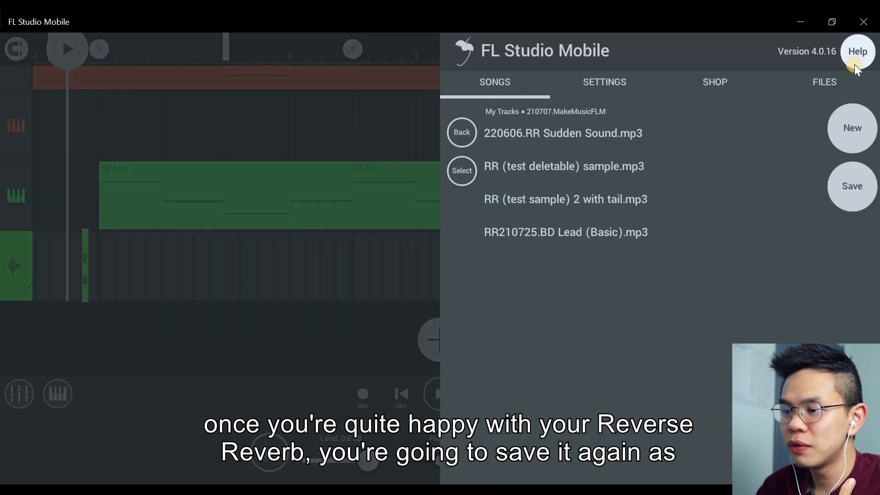
{"action": "left_click", "coordinate": [848, 186]}
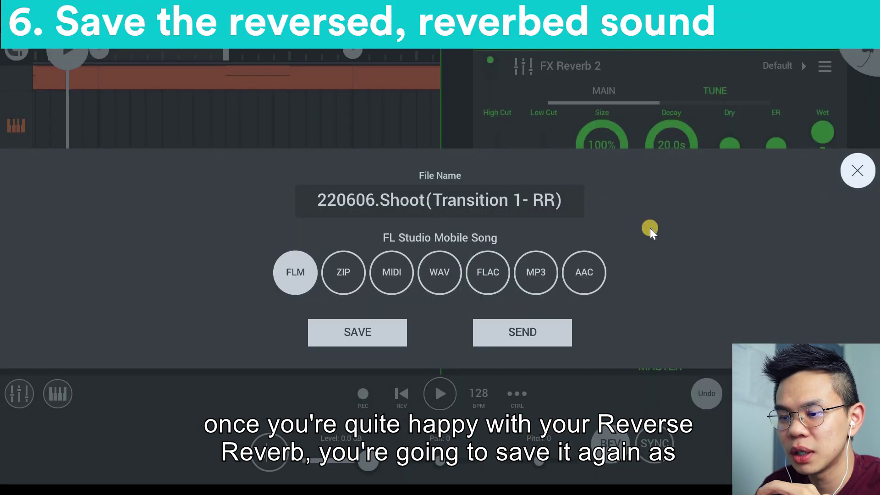
{"action": "left_click", "coordinate": [545, 284]}
{"action": "left_click", "coordinate": [562, 205]}
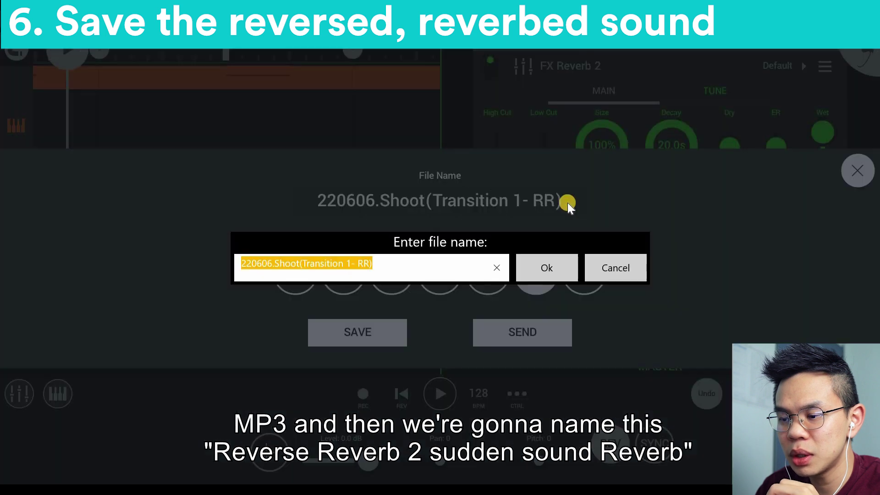
{"action": "left_click_drag", "start_coordinate": [414, 265], "coordinate": [277, 263]}
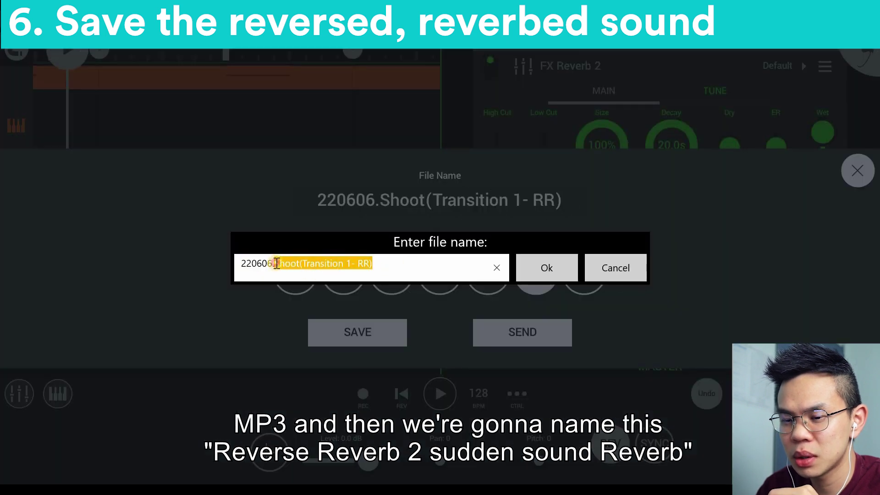
{"action": "type", "text": "RR"}
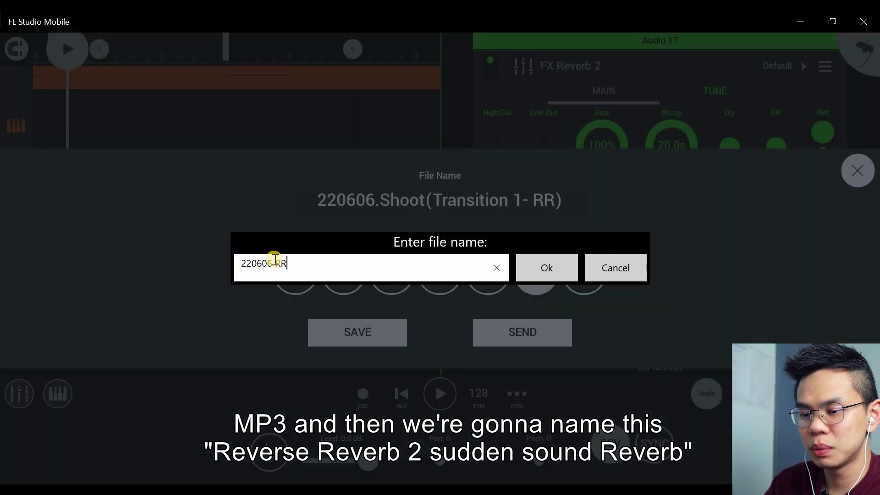
{"action": "type", "text": "2 Sudden "}
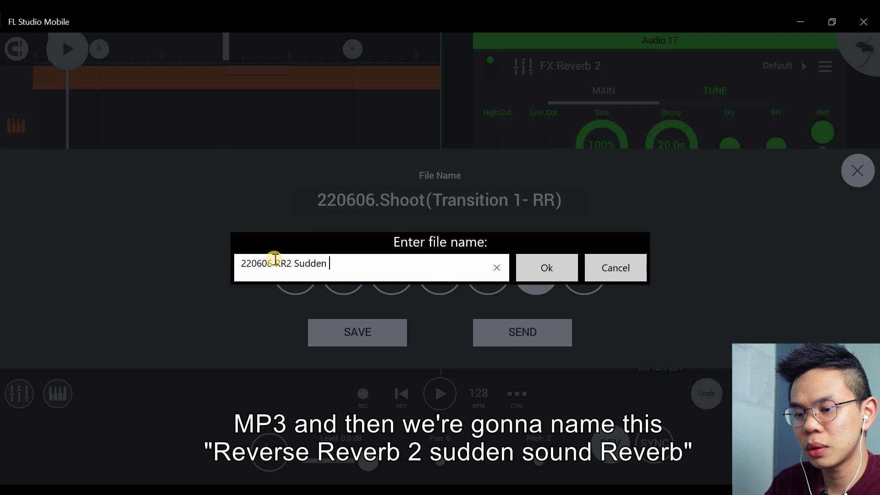
{"action": "type", "text": "sound with reverb"}
{"action": "left_click", "coordinate": [530, 267]}
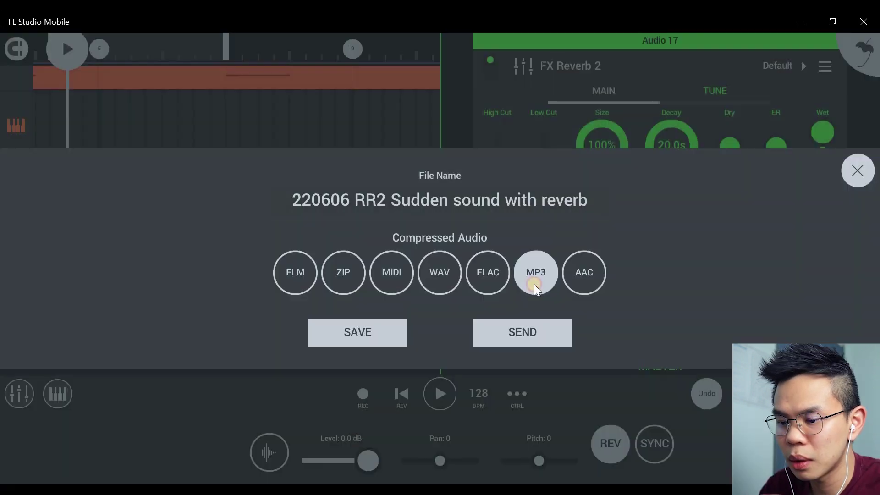
- Render only the Selection with Leave remainder, Normalize level and High quality on, and close the completion message
{"action": "left_click", "coordinate": [388, 340]}
{"action": "left_click", "coordinate": [445, 271]}
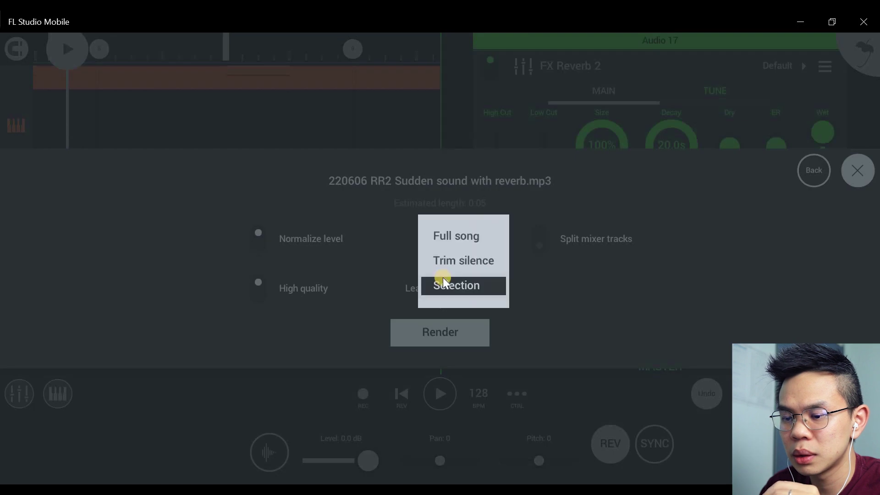
{"action": "left_click", "coordinate": [443, 277]}
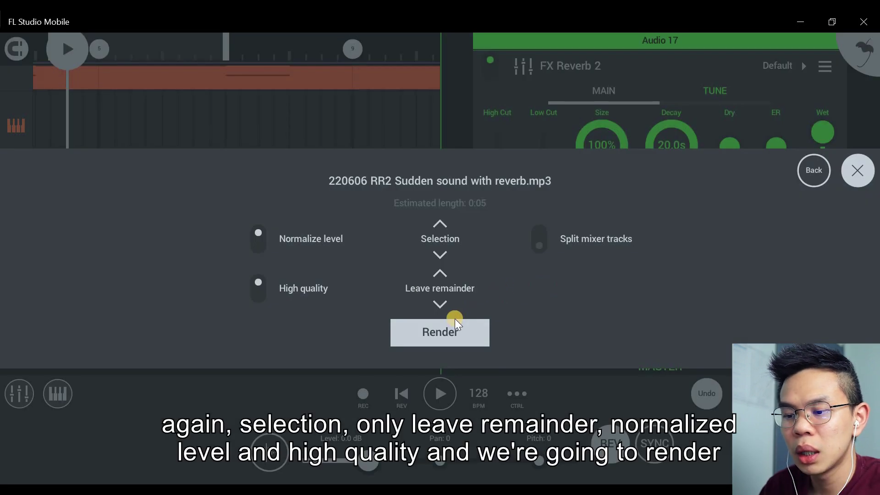
{"action": "left_click", "coordinate": [448, 334]}
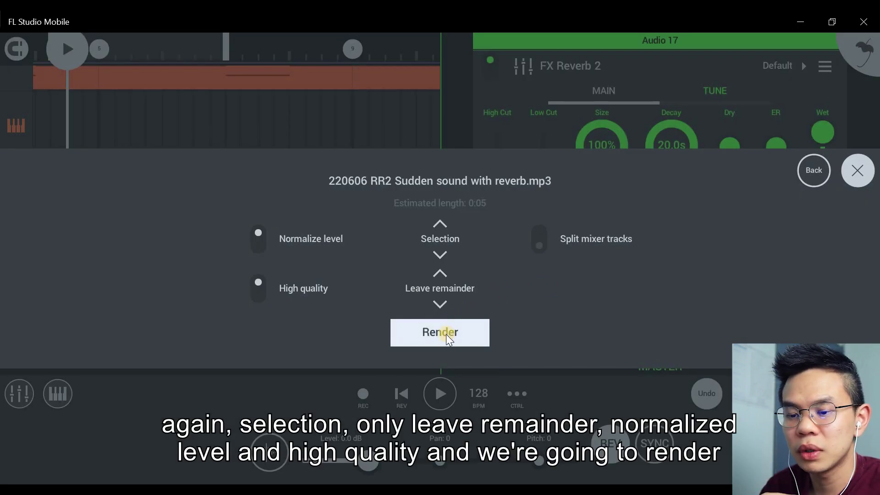
{"action": "left_click", "coordinate": [446, 340]}
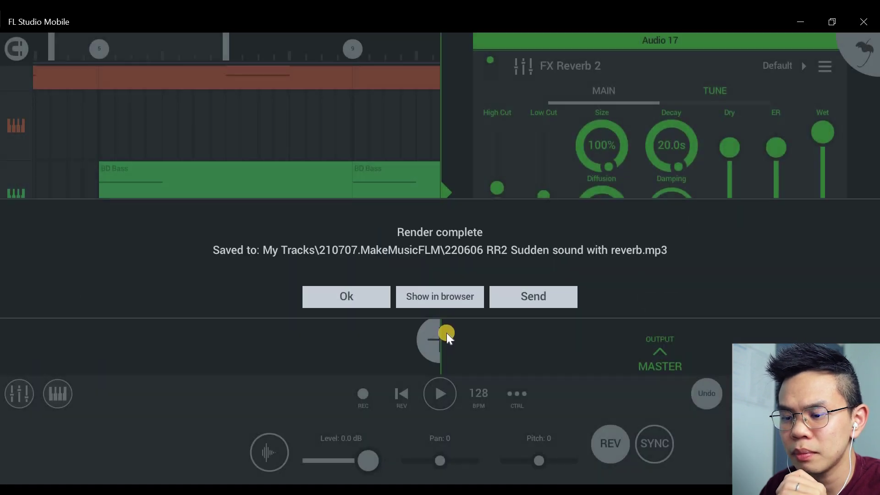
{"action": "left_click", "coordinate": [457, 297]}
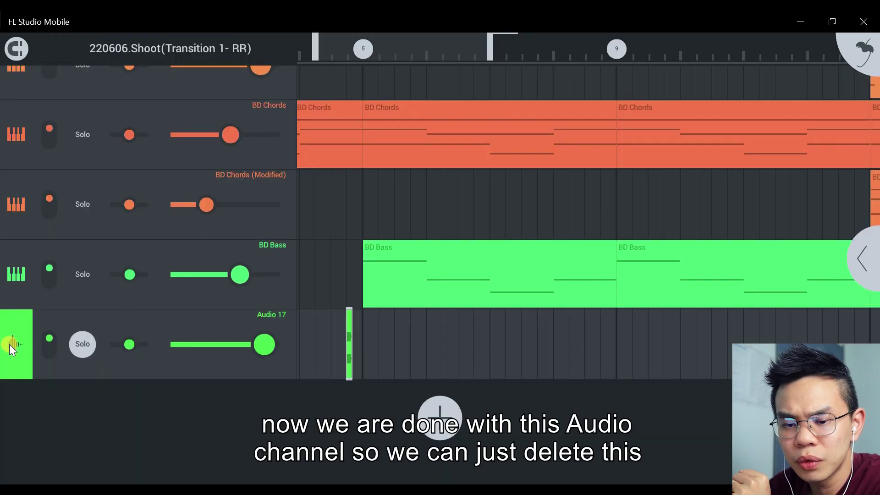
- Delete the old Audio 17 channel and import 220606 RR2 Sudden sound with reverb.mp3 from My Tracks as a new audio track
{"action": "left_click", "coordinate": [10, 345]}
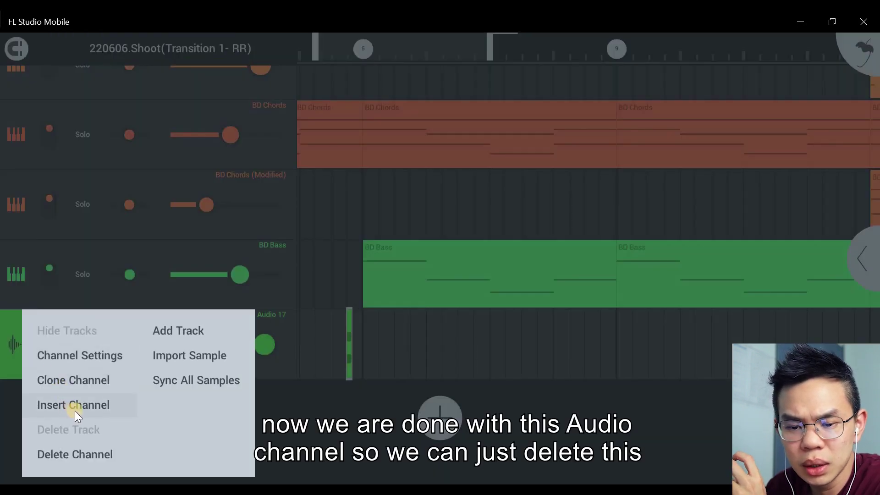
{"action": "left_click", "coordinate": [83, 454]}
{"action": "left_click", "coordinate": [441, 417]}
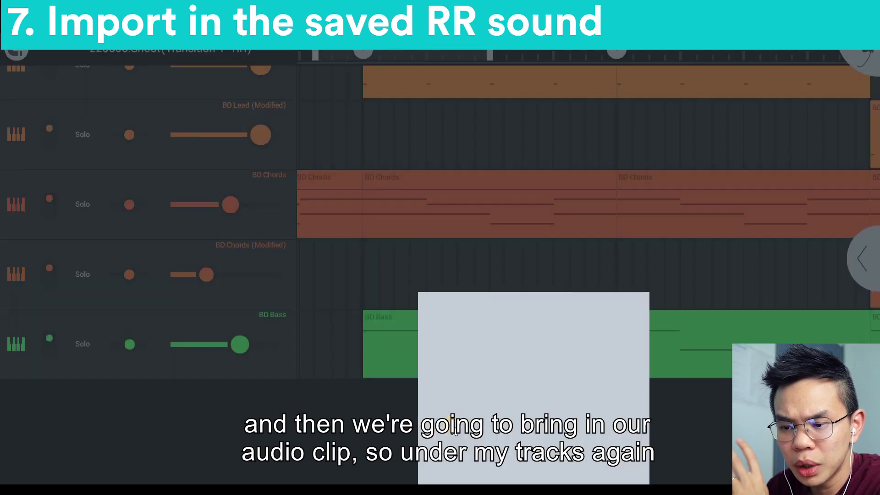
{"action": "left_click", "coordinate": [468, 386]}
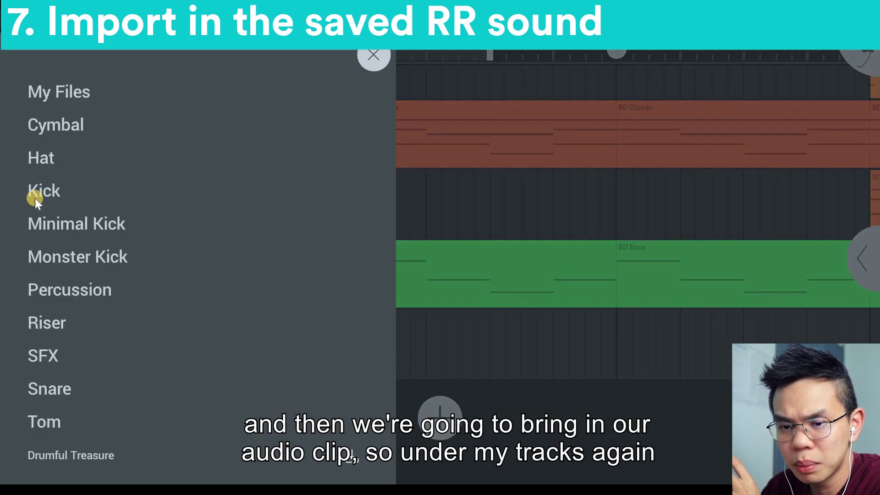
{"action": "left_click", "coordinate": [116, 348]}
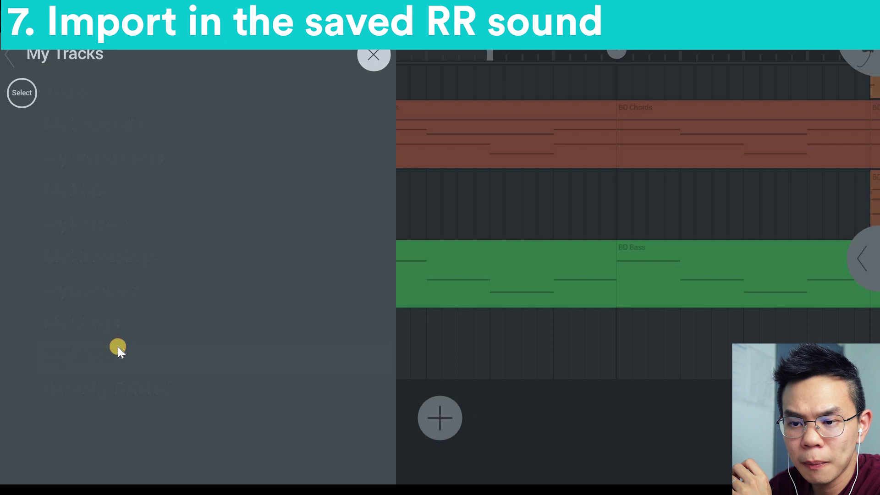
{"action": "left_click", "coordinate": [117, 103]}
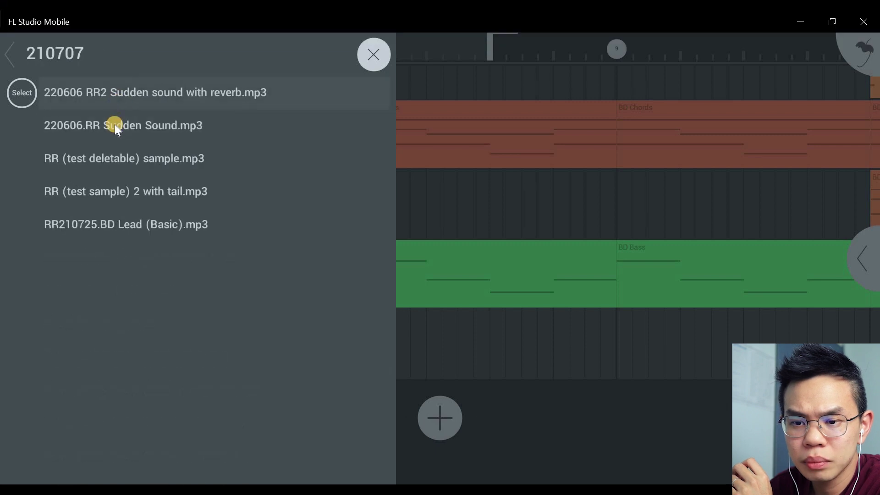
{"action": "left_click", "coordinate": [123, 96]}
{"action": "left_click", "coordinate": [379, 80]}
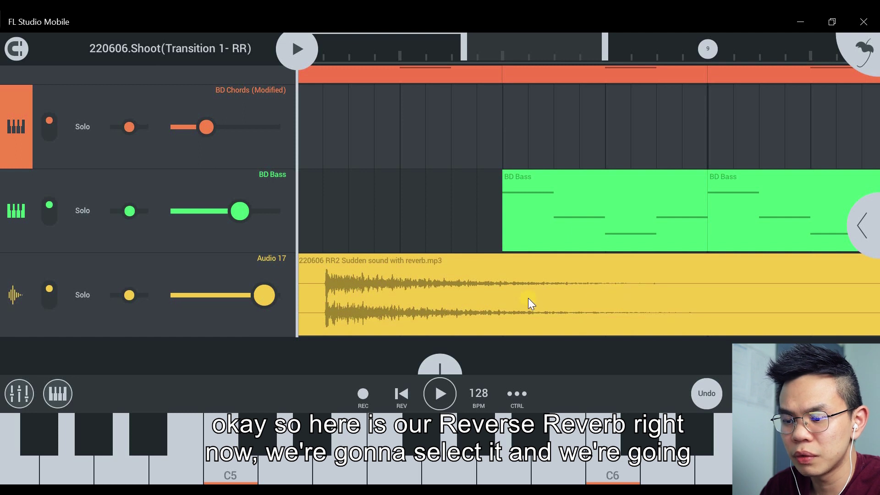
- Reverse the imported RR2 clip and trim off the long quiet section at its start
{"action": "left_click", "coordinate": [528, 297]}
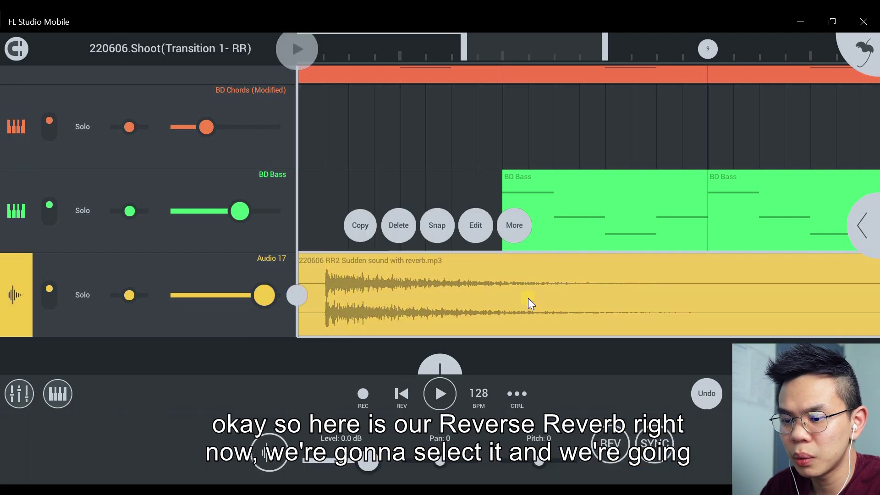
{"action": "left_click", "coordinate": [617, 437]}
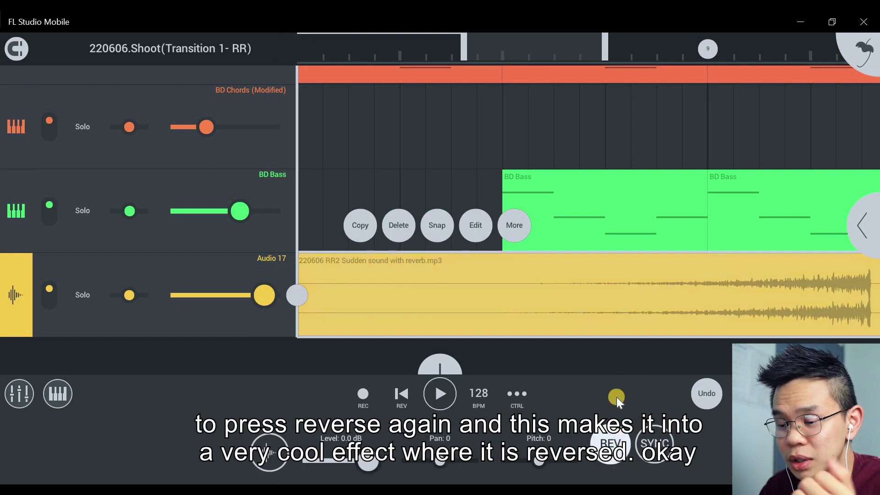
{"action": "left_click_drag", "start_coordinate": [305, 299], "coordinate": [415, 298]}
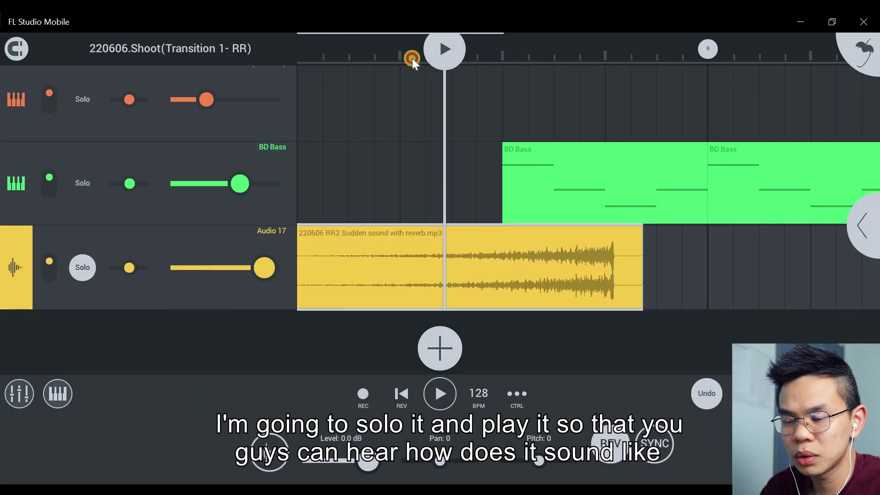
- Play the soloed reversed clip from near its first third through to its end
{"action": "left_click", "coordinate": [389, 55]}
{"action": "left_click", "coordinate": [387, 48]}
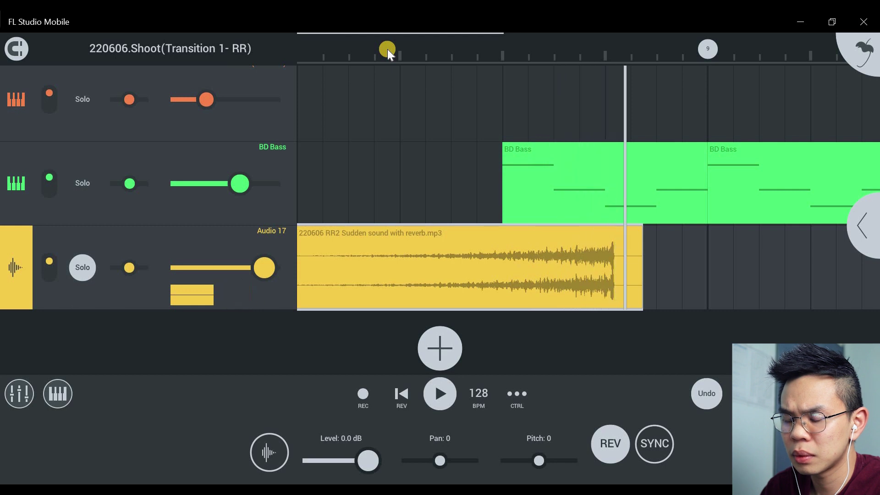
{"action": "key", "text": "space"}
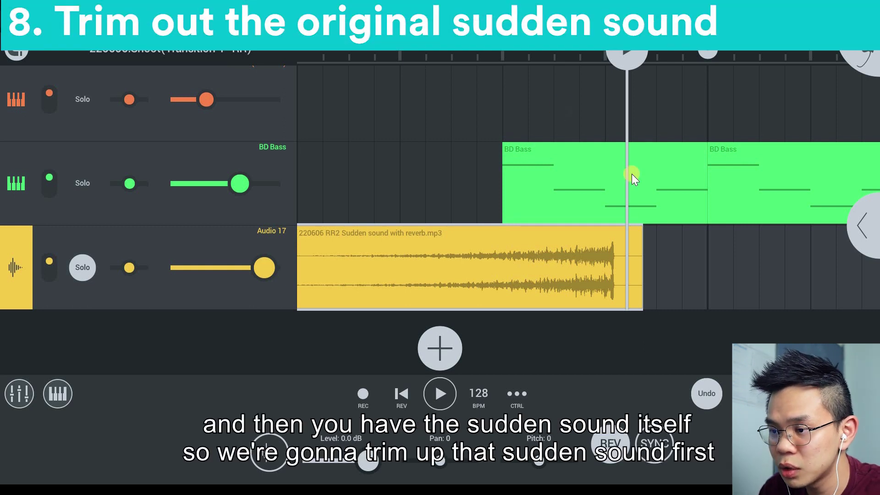
- Turn off snapping and trim the original sudden sound off the end of the reversed clip
{"action": "left_click_drag", "start_coordinate": [646, 235], "coordinate": [627, 235]}
{"action": "left_click", "coordinate": [12, 54]}
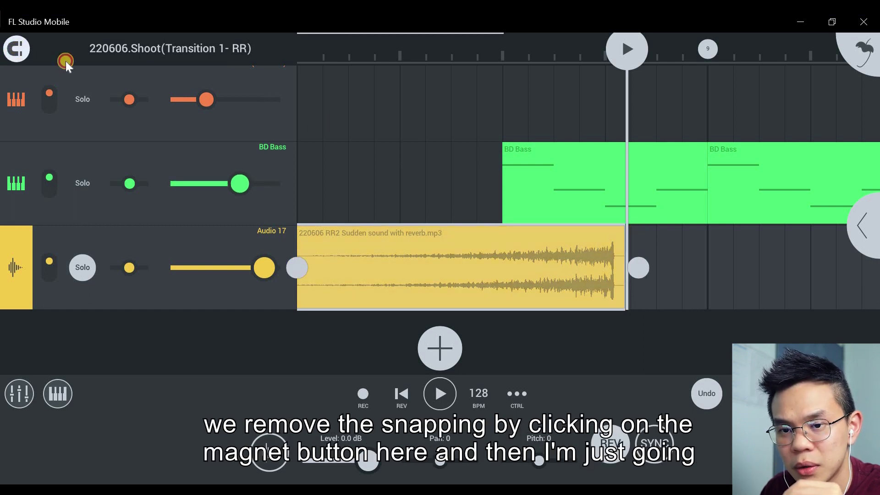
{"action": "left_click_drag", "start_coordinate": [634, 265], "coordinate": [617, 260]}
- Shorten the start of the reversed clip and move it so that it ends exactly at bar 5
{"action": "left_click_drag", "start_coordinate": [297, 268], "coordinate": [356, 267]}
{"action": "left_click_drag", "start_coordinate": [536, 256], "coordinate": [460, 235]}
{"action": "scroll", "coordinate": [463, 233], "scroll_direction": "up", "scroll_amount": 2}
- Turn off Solo on the Audio 17 track and play the transition with all tracks from near the clip's start
{"action": "left_click_drag", "start_coordinate": [408, 49], "coordinate": [352, 68]}
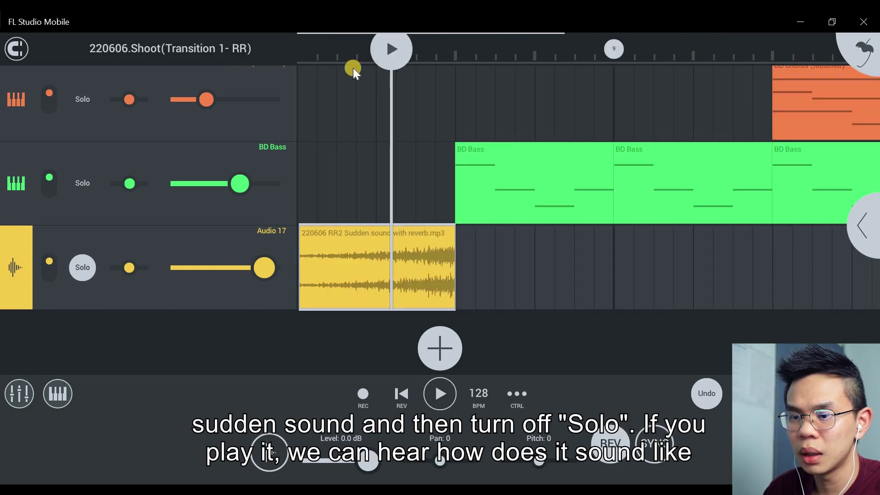
{"action": "left_click", "coordinate": [315, 94]}
{"action": "left_click", "coordinate": [93, 267]}
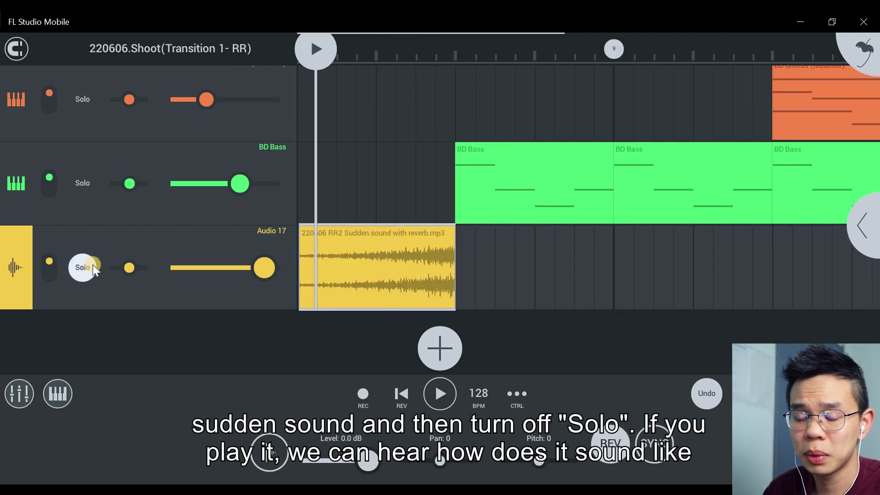
{"action": "left_click", "coordinate": [325, 142]}
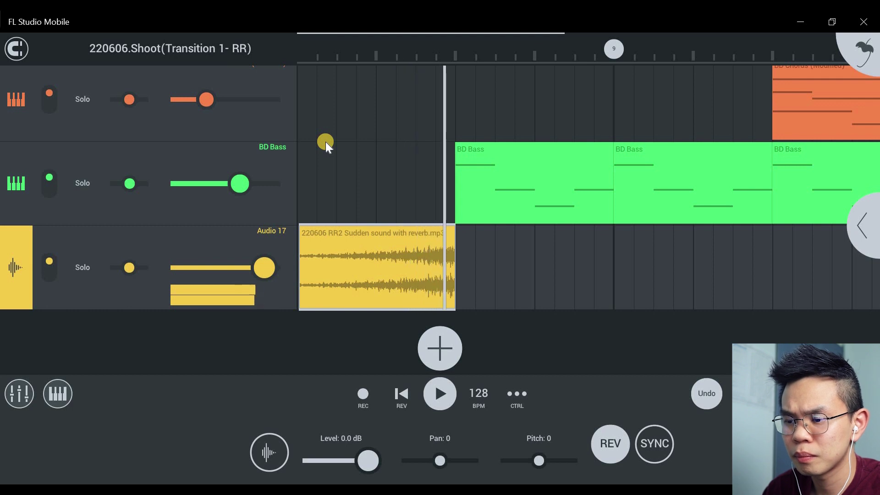
{"action": "key", "text": "space"}
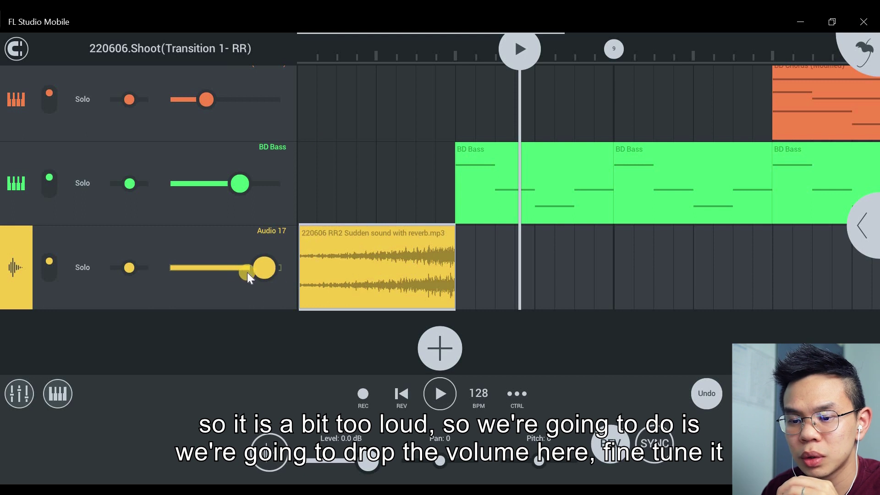
- Lower the Audio 17 track's volume to about half of its slider and play the transition to check the balance
{"action": "left_click_drag", "start_coordinate": [264, 269], "coordinate": [214, 263]}
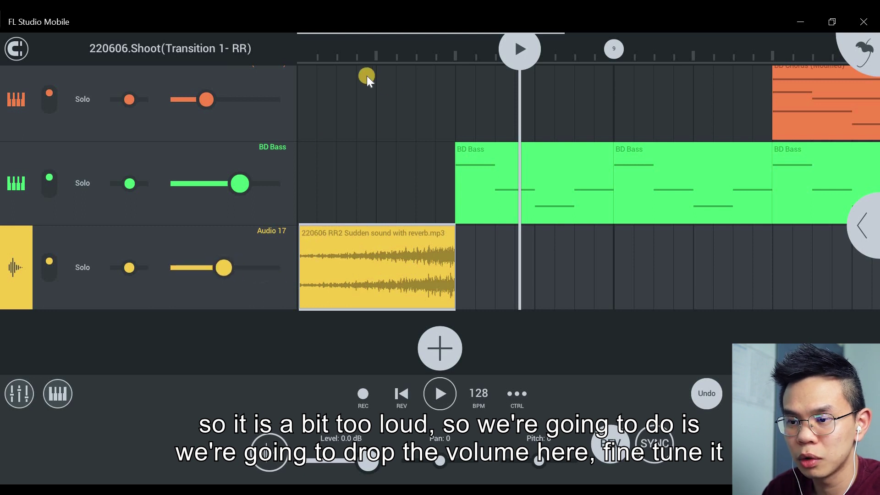
{"action": "left_click", "coordinate": [368, 55]}
{"action": "left_click", "coordinate": [368, 55]}
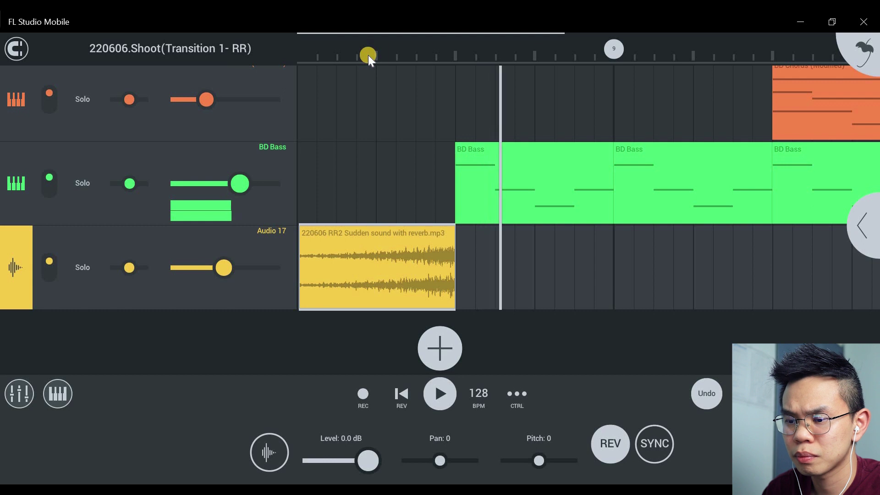
{"action": "key", "text": "space"}
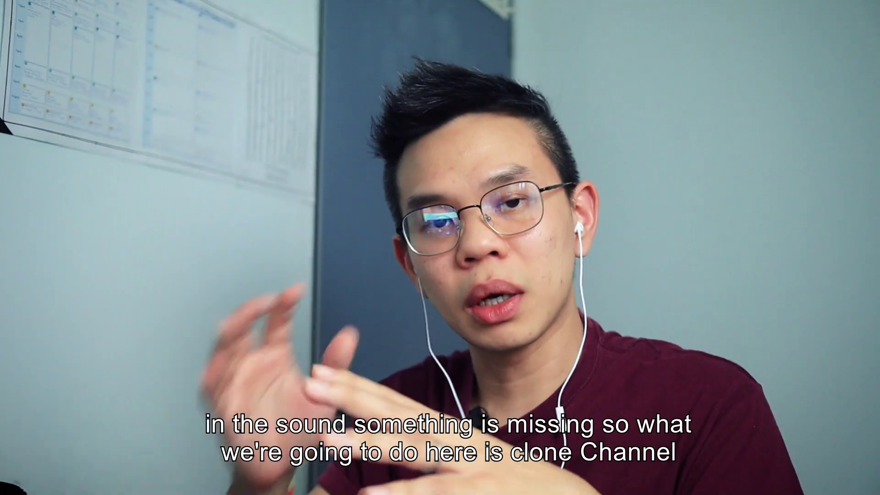
- Clone the Audio 17 channel and move the clip on the clone so that it starts at bar 5
{"action": "left_click", "coordinate": [24, 242]}
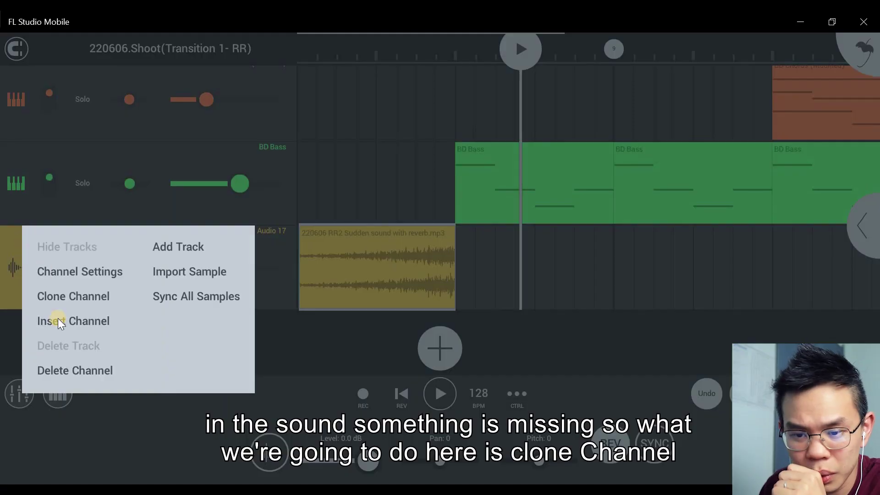
{"action": "left_click", "coordinate": [72, 299]}
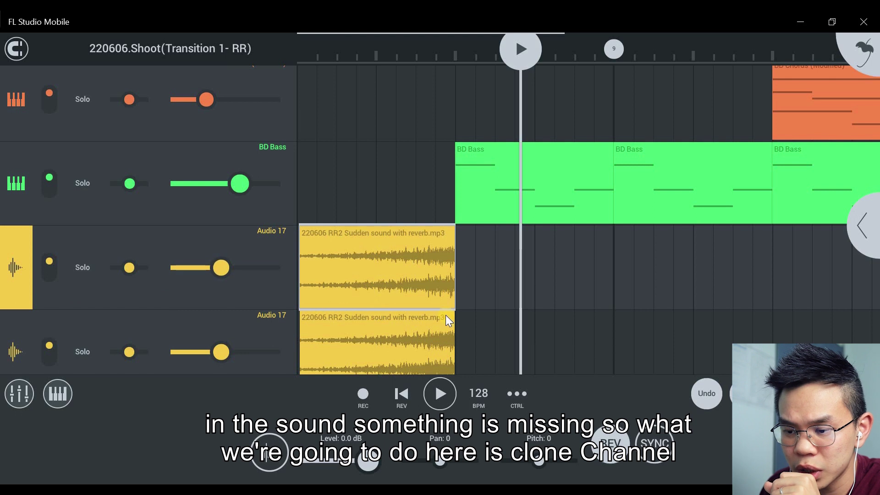
{"action": "scroll", "coordinate": [445, 315], "scroll_direction": "down", "scroll_amount": 2}
{"action": "left_click", "coordinate": [362, 295]}
{"action": "left_click_drag", "start_coordinate": [352, 291], "coordinate": [518, 286]}
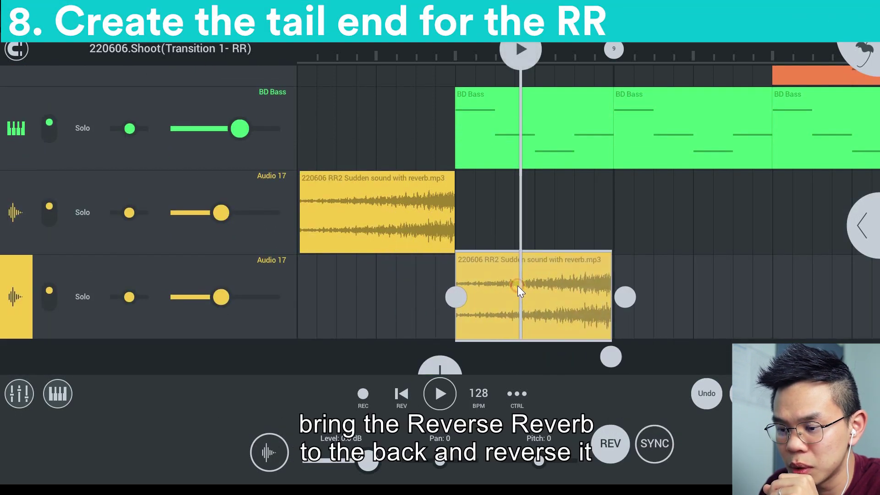
- Turn off reverse on the cloned clip and adjust its ends so the fading tail starts just after bar 5 without the sudden sound
{"action": "left_click", "coordinate": [614, 442]}
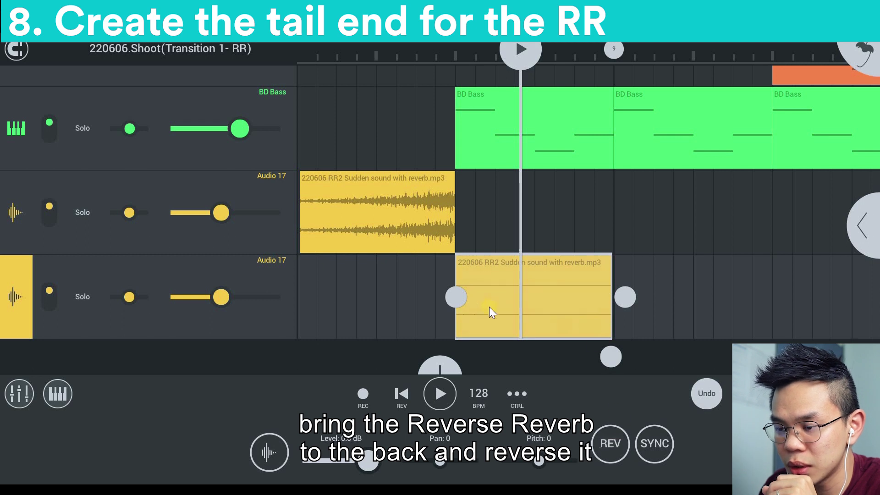
{"action": "left_click_drag", "start_coordinate": [456, 297], "coordinate": [501, 288]}
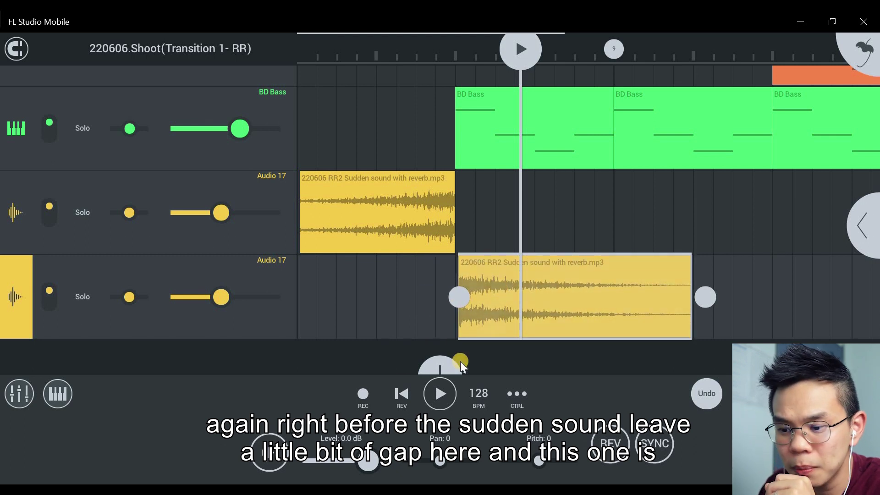
- Lower the cloned track's volume below the original's and mute the original Audio 17 track for a before comparison
{"action": "left_click", "coordinate": [221, 296]}
{"action": "left_click_drag", "start_coordinate": [221, 296], "coordinate": [198, 293]}
{"action": "left_click", "coordinate": [53, 215]}
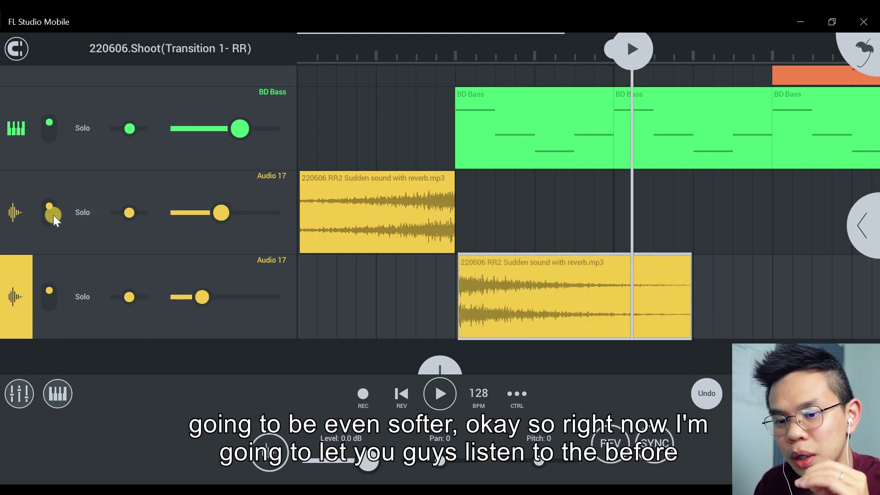